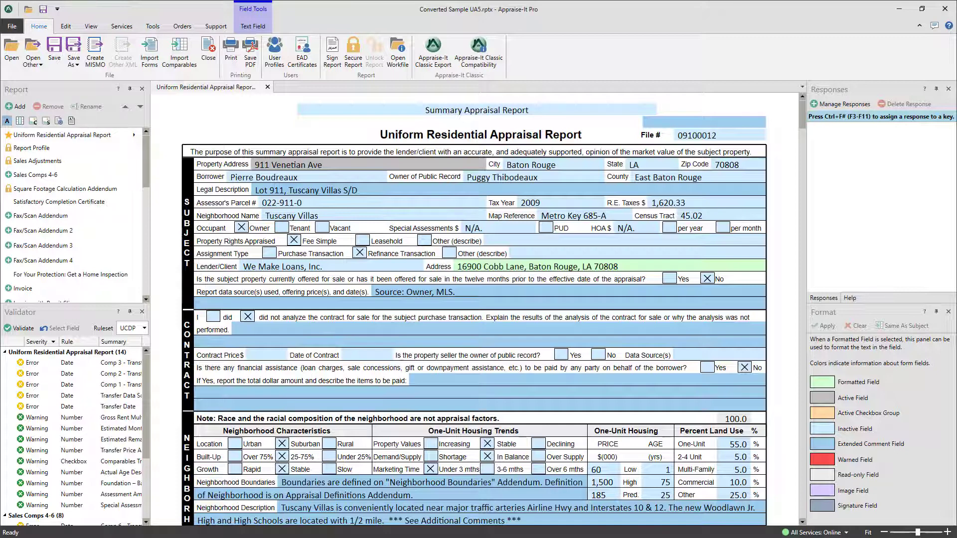
- Launch Appraise-It Street Maps from the Services ribbon's Mapping group for the sample report
{"action": "left_click", "coordinate": [121, 26]}
{"action": "left_click", "coordinate": [176, 51]}
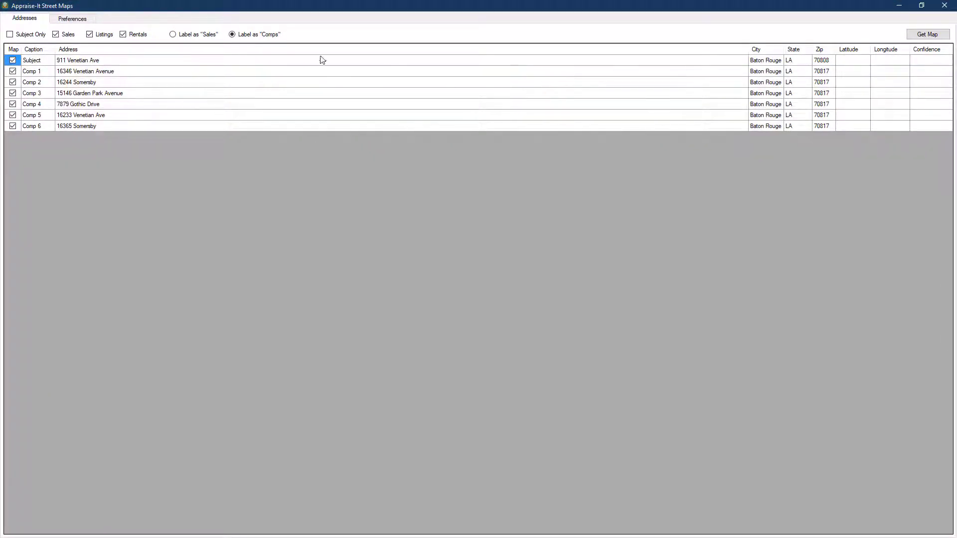
- Try the Subject Only and Listings options, ending with the subject and sales comps mapped and listings excluded
{"action": "left_click", "coordinate": [118, 64]}
{"action": "left_click", "coordinate": [124, 74]}
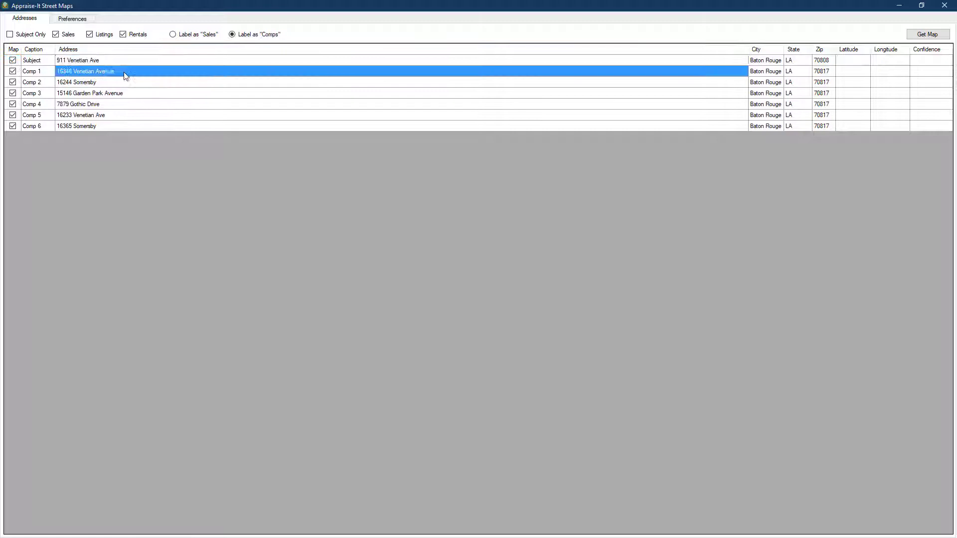
{"action": "left_click", "coordinate": [122, 82]}
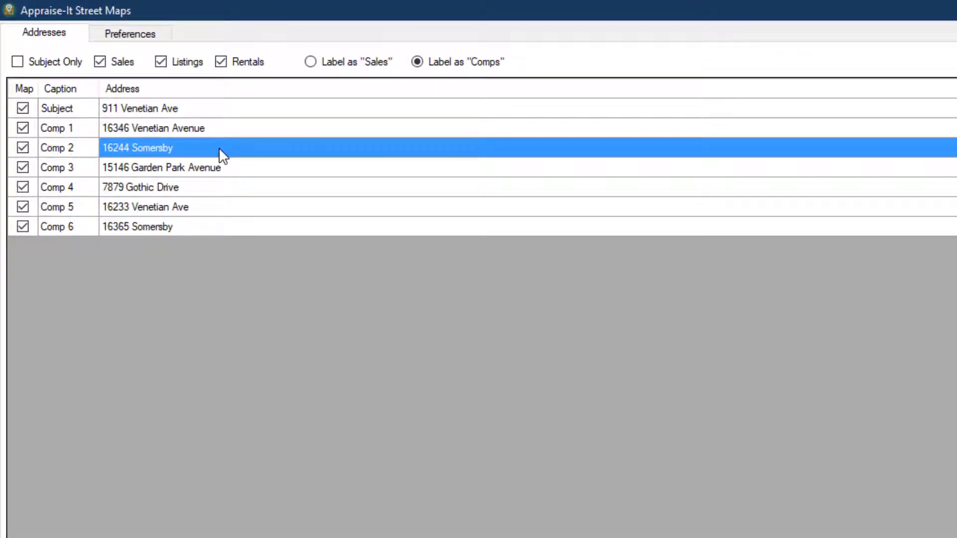
{"action": "left_click", "coordinate": [121, 66]}
{"action": "left_click", "coordinate": [174, 66]}
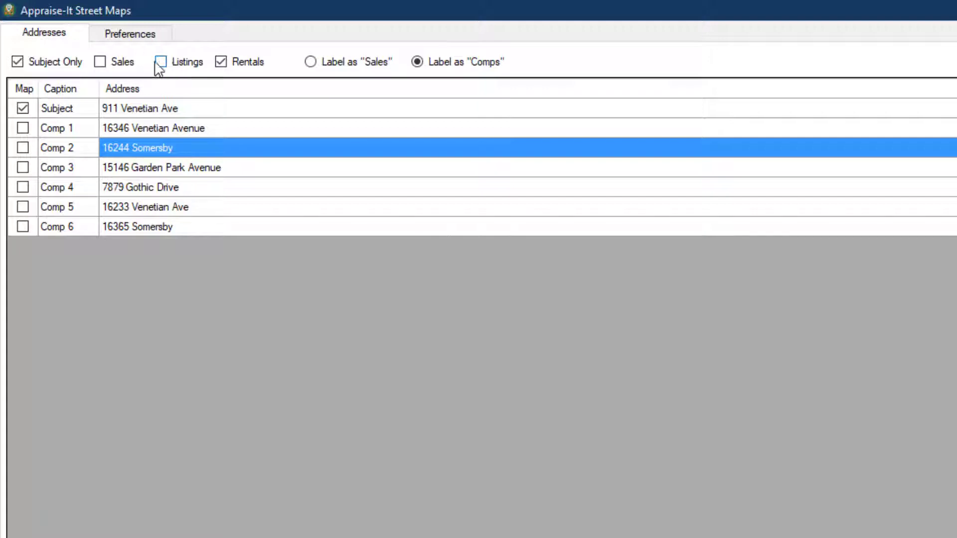
{"action": "left_click", "coordinate": [124, 66]}
{"action": "left_click", "coordinate": [18, 63]}
{"action": "left_click", "coordinate": [100, 63]}
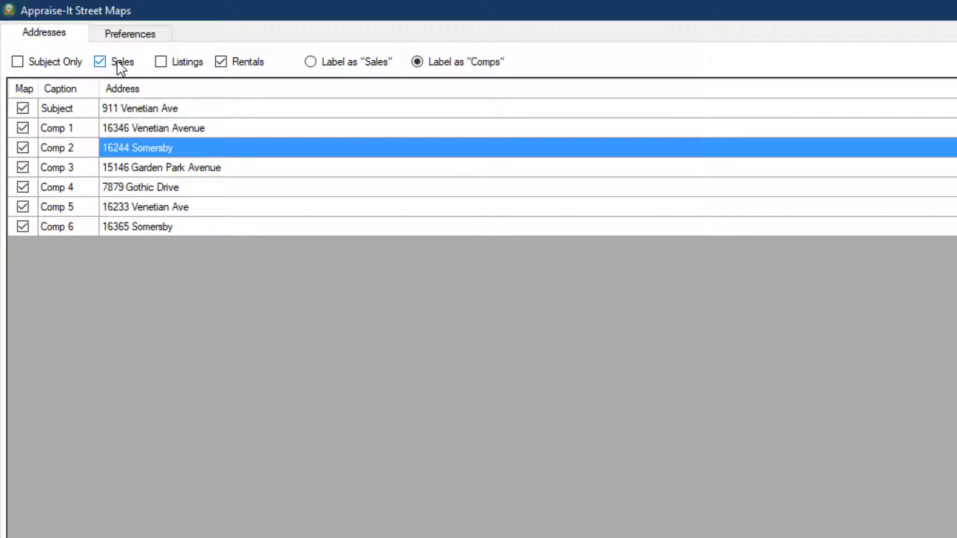
- Try Sales captions, restore Comps as the comparable labels, and bring up the Preferences page
{"action": "left_click", "coordinate": [309, 62]}
{"action": "left_click", "coordinate": [421, 64]}
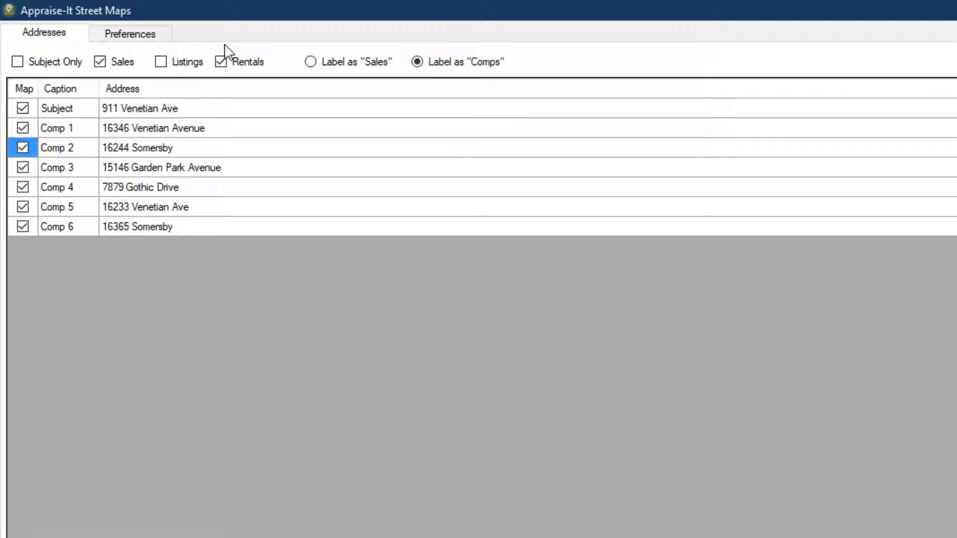
{"action": "left_click", "coordinate": [152, 35]}
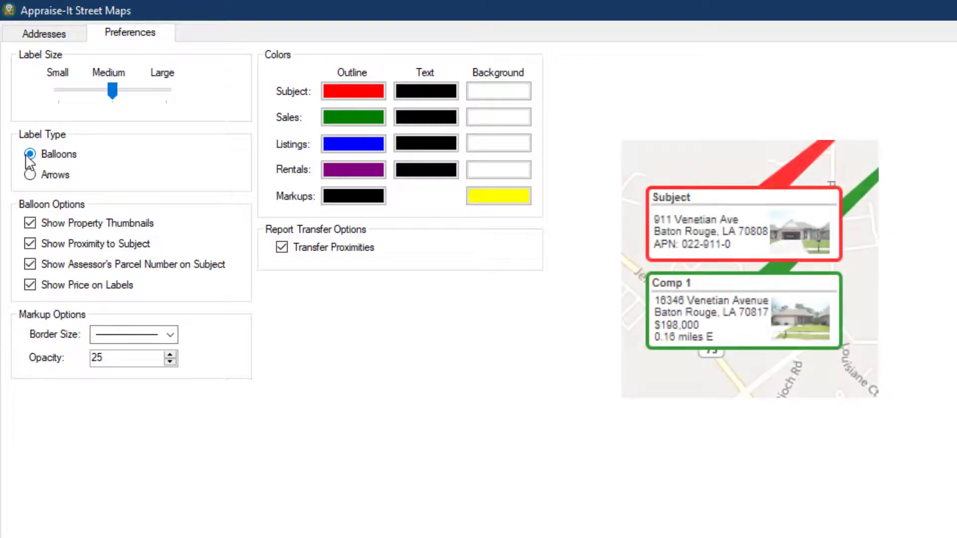
{"action": "left_click", "coordinate": [33, 179]}
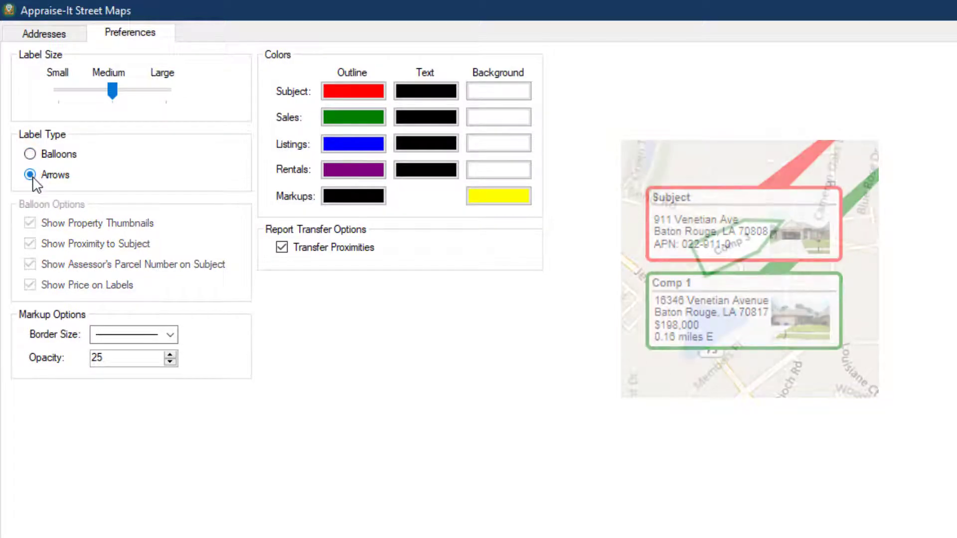
{"action": "left_click", "coordinate": [37, 157]}
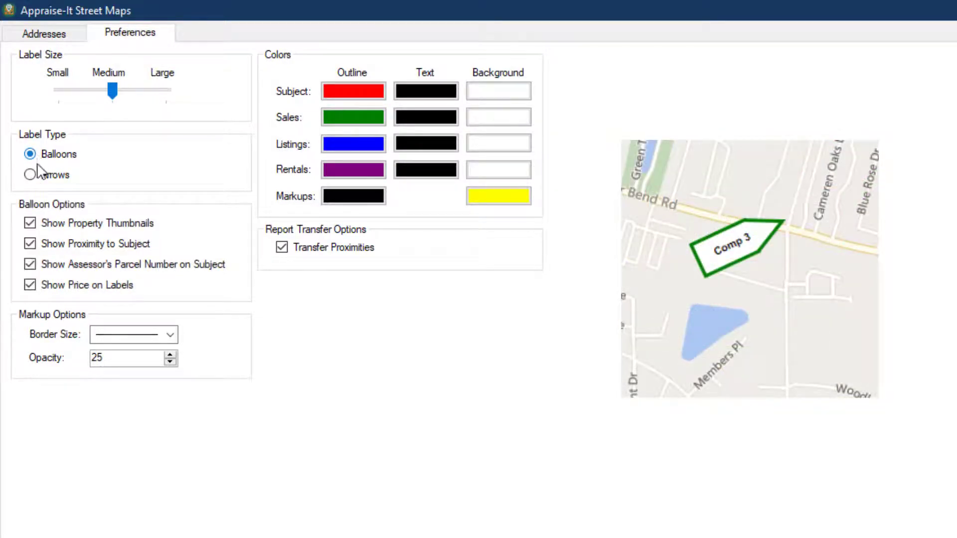
{"action": "left_click", "coordinate": [30, 223]}
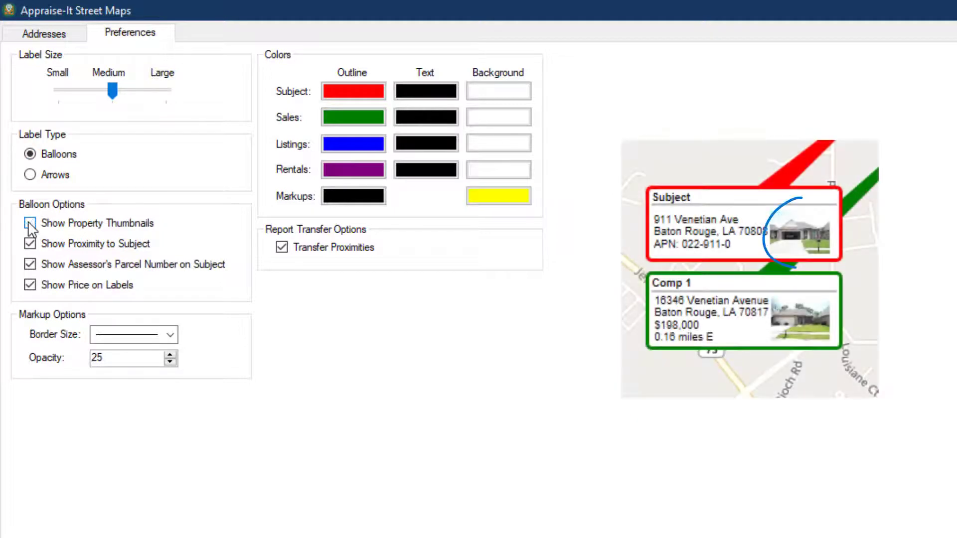
{"action": "left_click", "coordinate": [30, 223]}
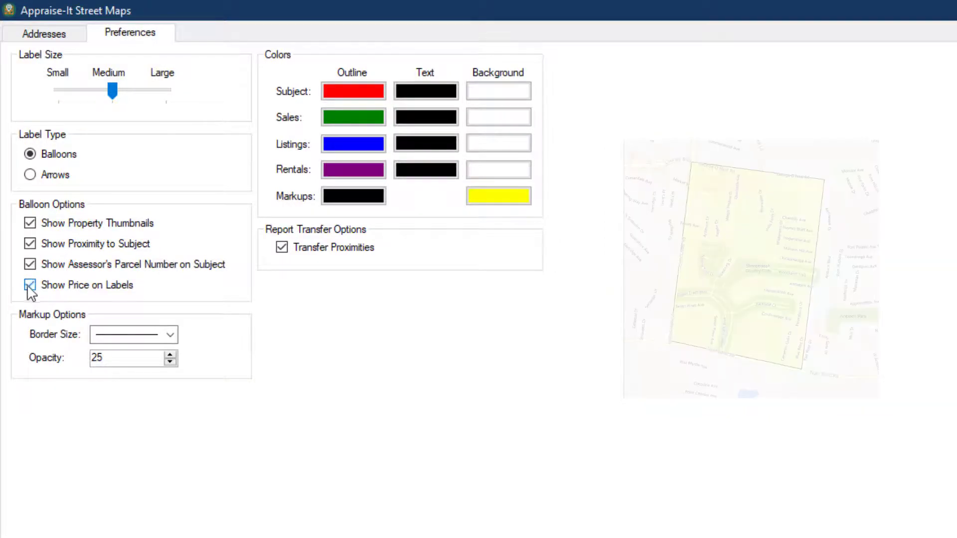
{"action": "left_click", "coordinate": [134, 335]}
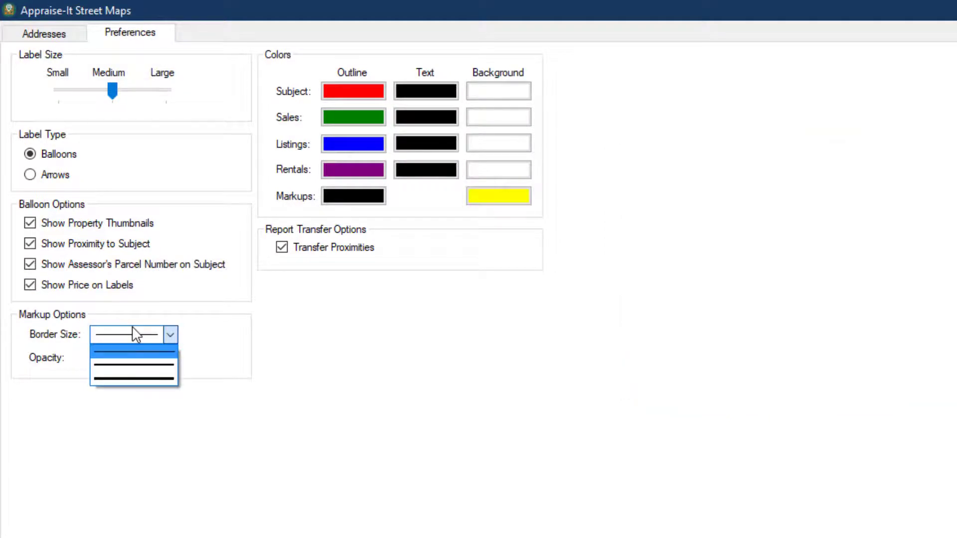
{"action": "left_click", "coordinate": [370, 78]}
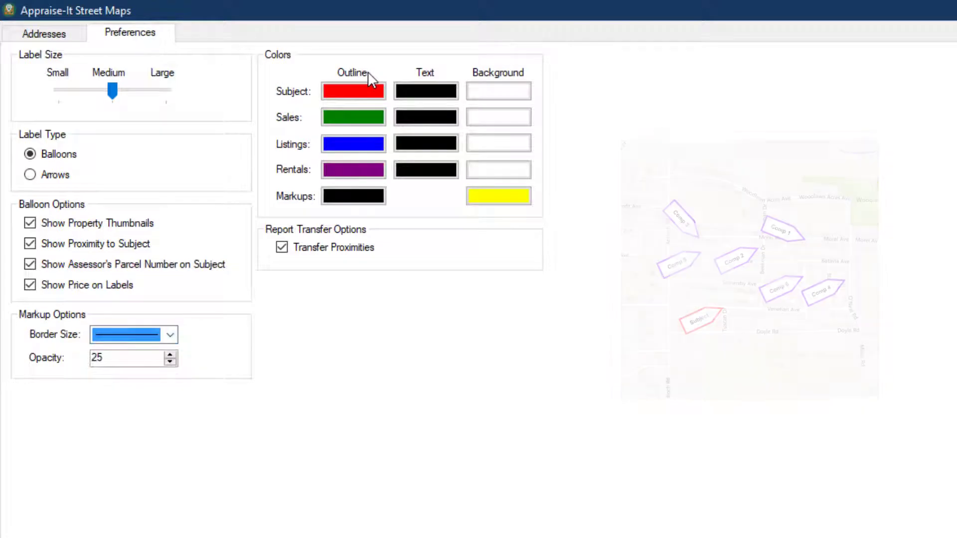
{"action": "left_click", "coordinate": [283, 248]}
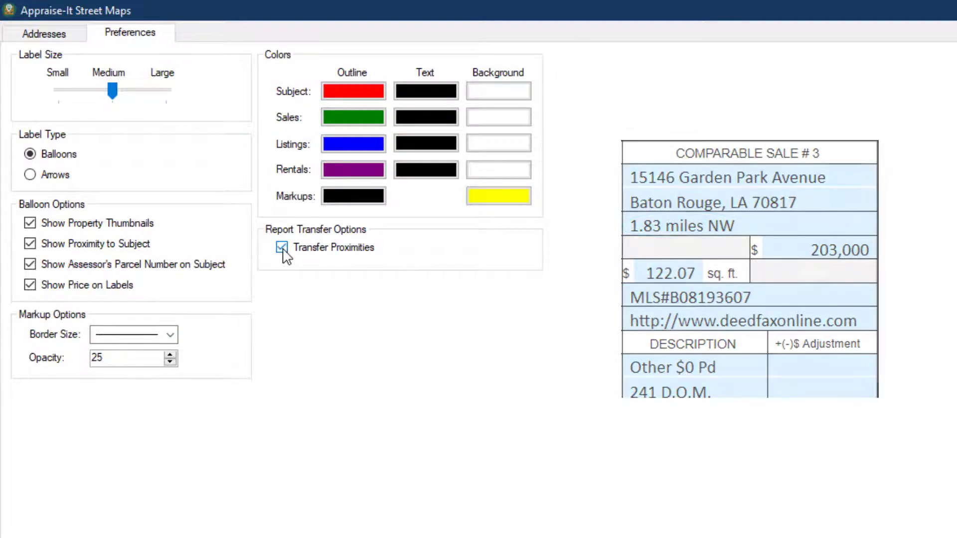
- Generate the map from the Addresses list, accepting Venetian Ave, Baton Rouge 70817 as the subject match
{"action": "left_click", "coordinate": [25, 19]}
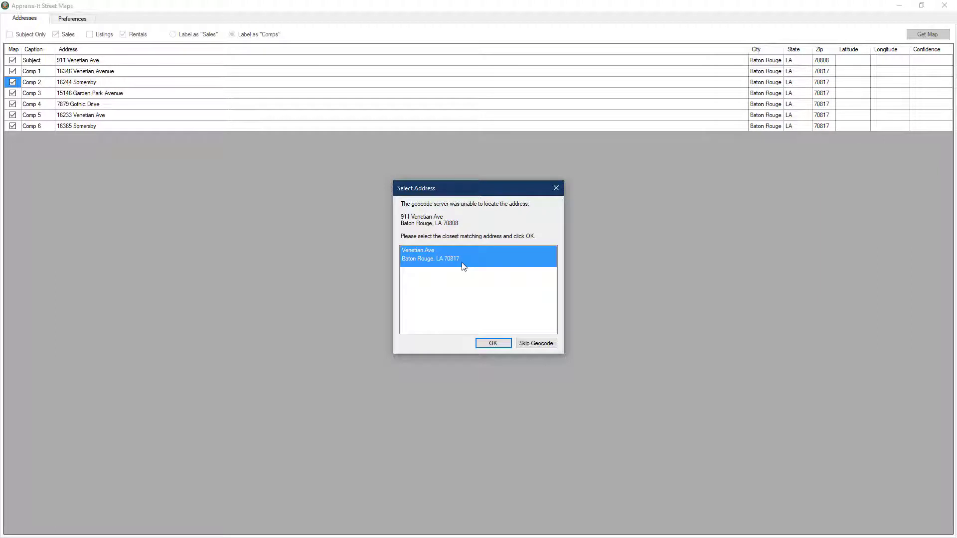
{"action": "left_click", "coordinate": [499, 339]}
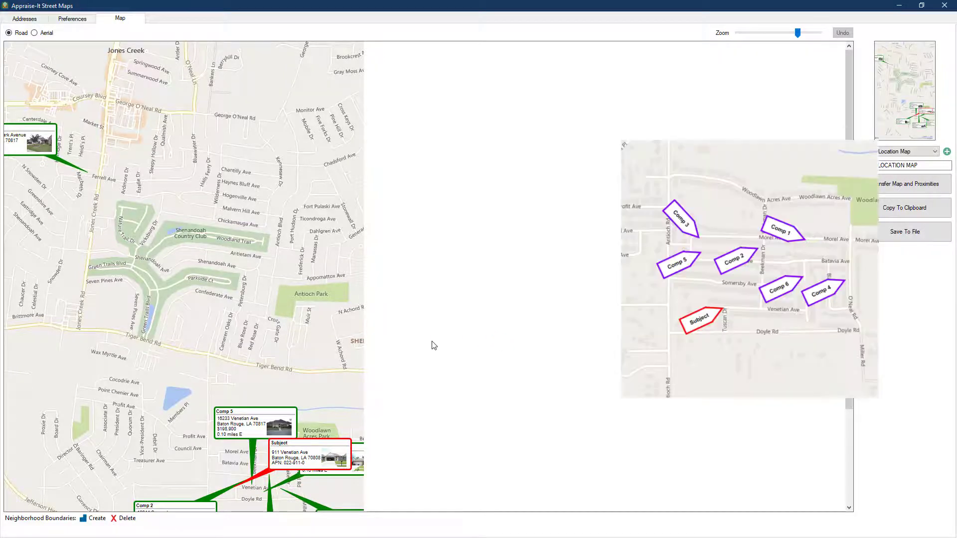
- Pan and zoom the map so Comp 3 and all the comp balloons are in view
{"action": "left_click_drag", "start_coordinate": [223, 209], "coordinate": [305, 319]}
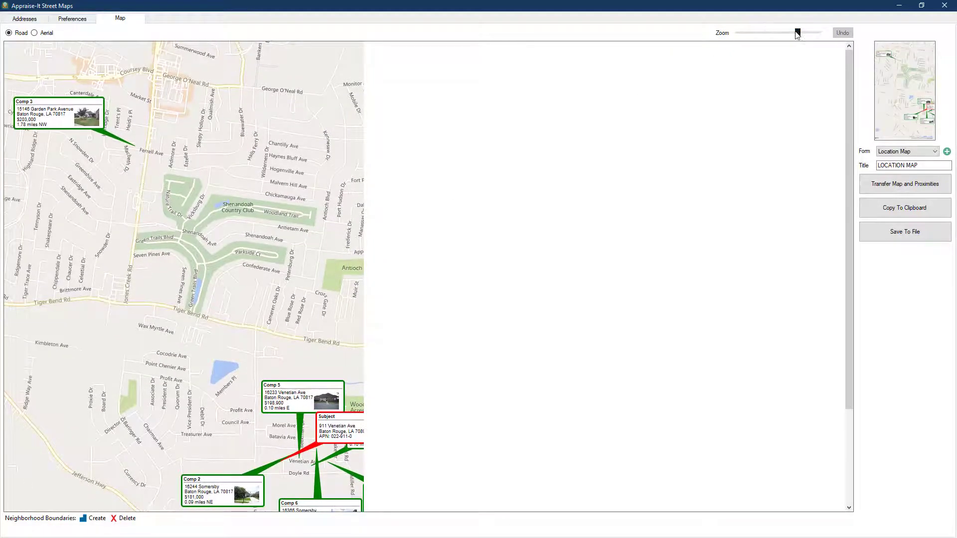
{"action": "left_click_drag", "start_coordinate": [795, 34], "coordinate": [789, 33]}
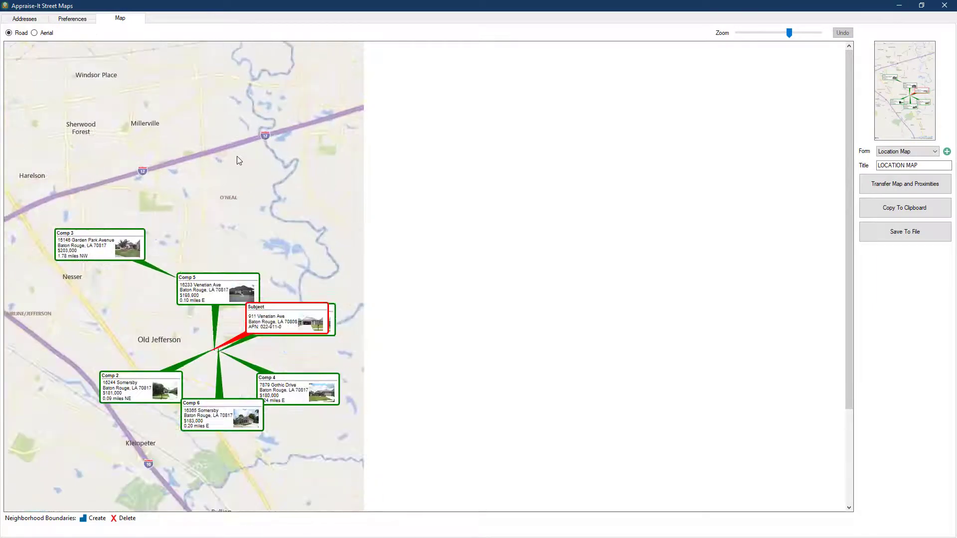
{"action": "scroll", "coordinate": [237, 156], "scroll_direction": "up", "scroll_amount": 1}
{"action": "left_click_drag", "start_coordinate": [208, 364], "coordinate": [248, 140]}
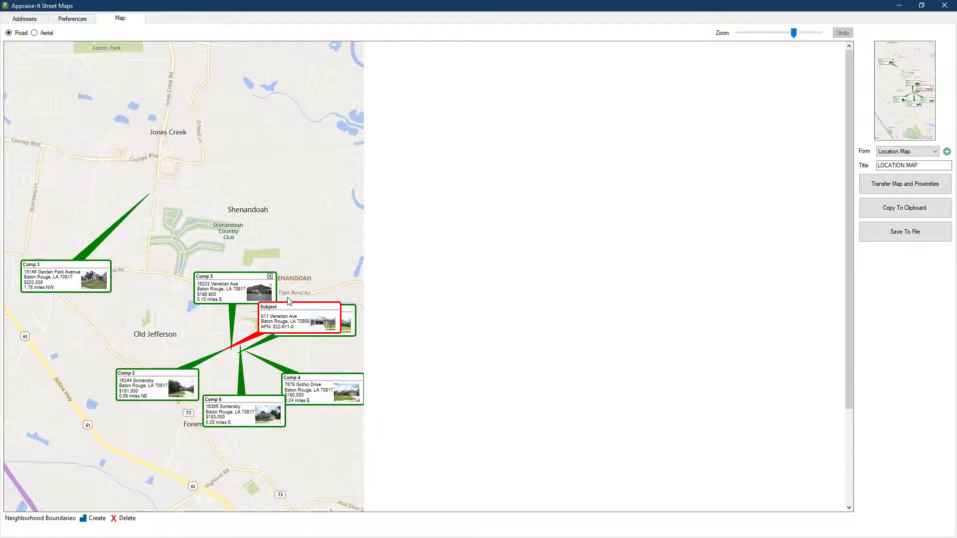
- Move the Subject and Comp 6 balloons apart, re-aim Comp 3 at its house, and zoom in
{"action": "left_click_drag", "start_coordinate": [292, 309], "coordinate": [150, 473]}
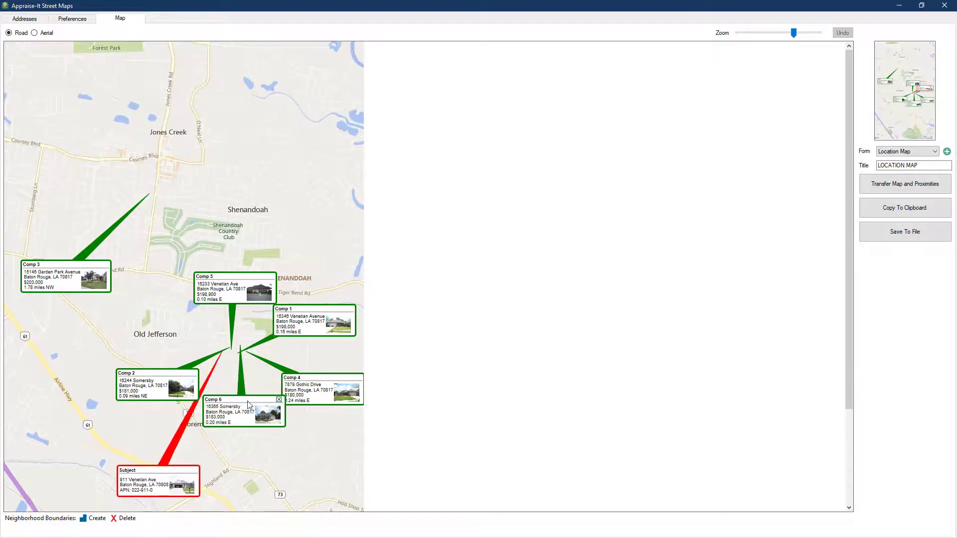
{"action": "left_click_drag", "start_coordinate": [250, 404], "coordinate": [256, 456]}
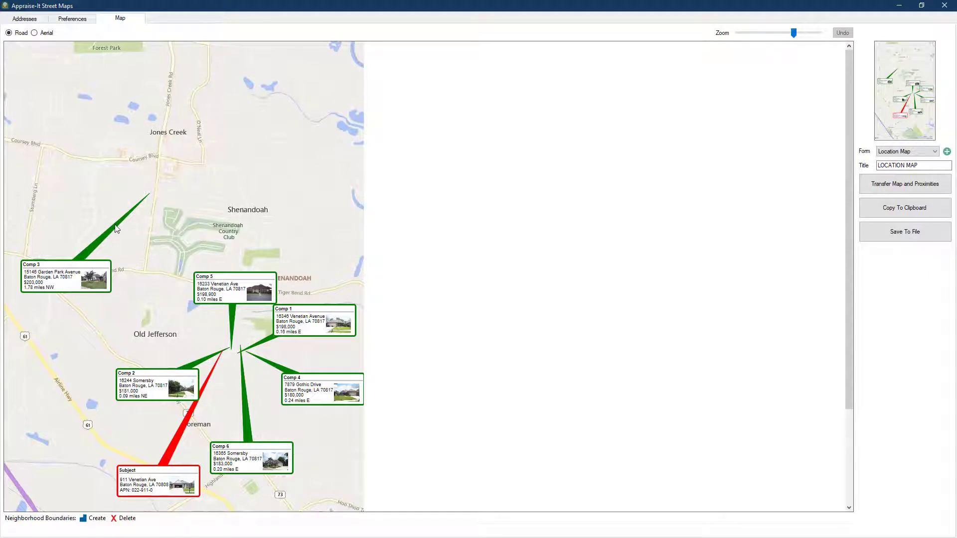
{"action": "left_click_drag", "start_coordinate": [117, 229], "coordinate": [202, 337]}
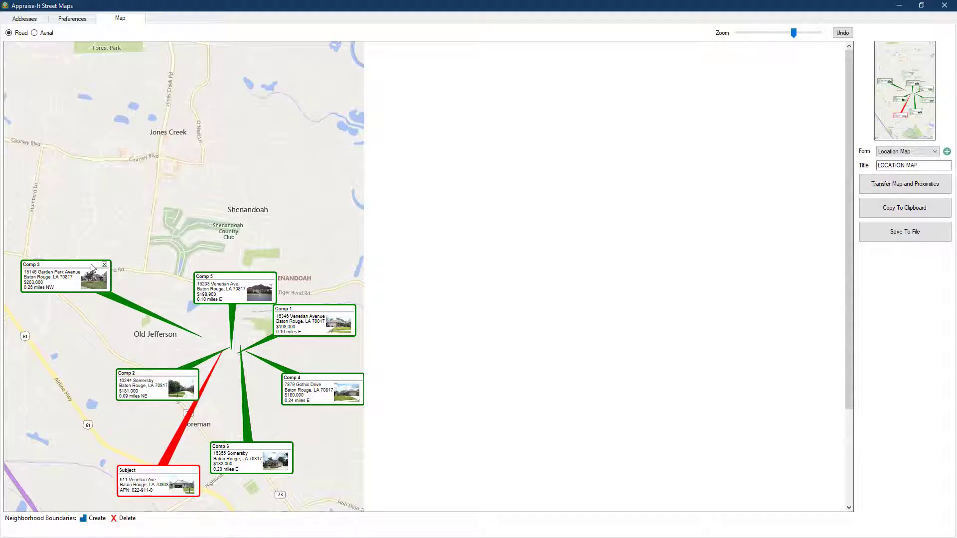
{"action": "left_click_drag", "start_coordinate": [91, 267], "coordinate": [130, 278]}
{"action": "left_click_drag", "start_coordinate": [294, 298], "coordinate": [277, 177]}
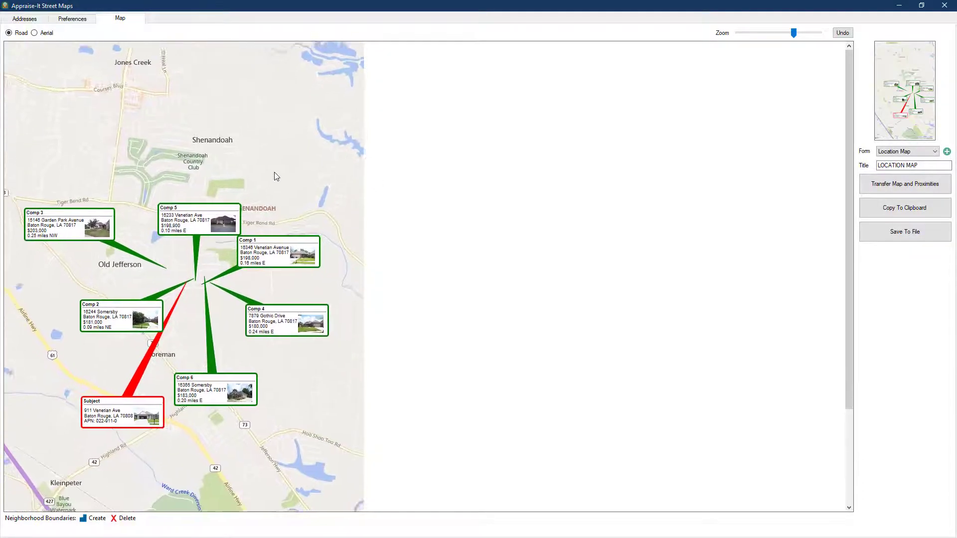
{"action": "scroll", "coordinate": [283, 276], "scroll_direction": "up", "scroll_amount": 1}
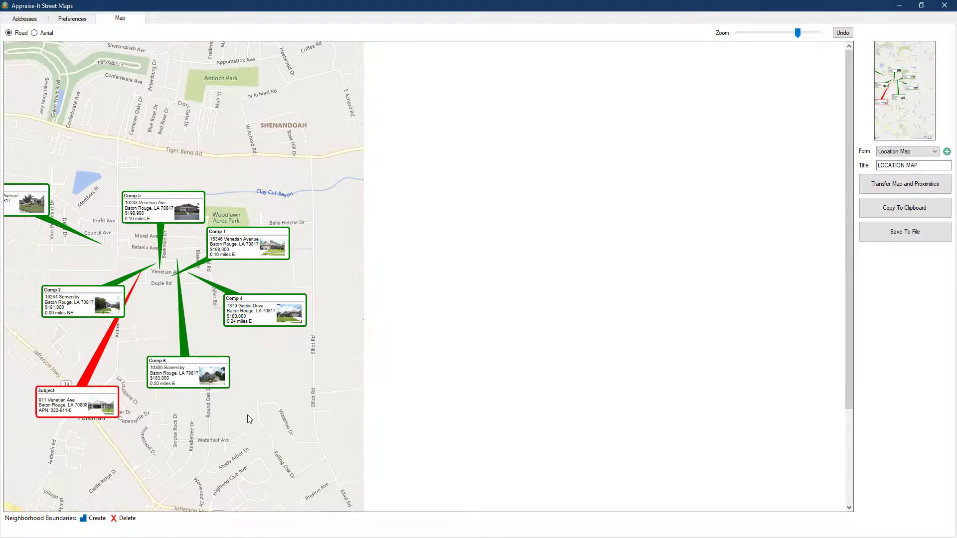
- Pan the map right to recentre the balloons, then return to the road base map
{"action": "left_click_drag", "start_coordinate": [247, 414], "coordinate": [289, 419]}
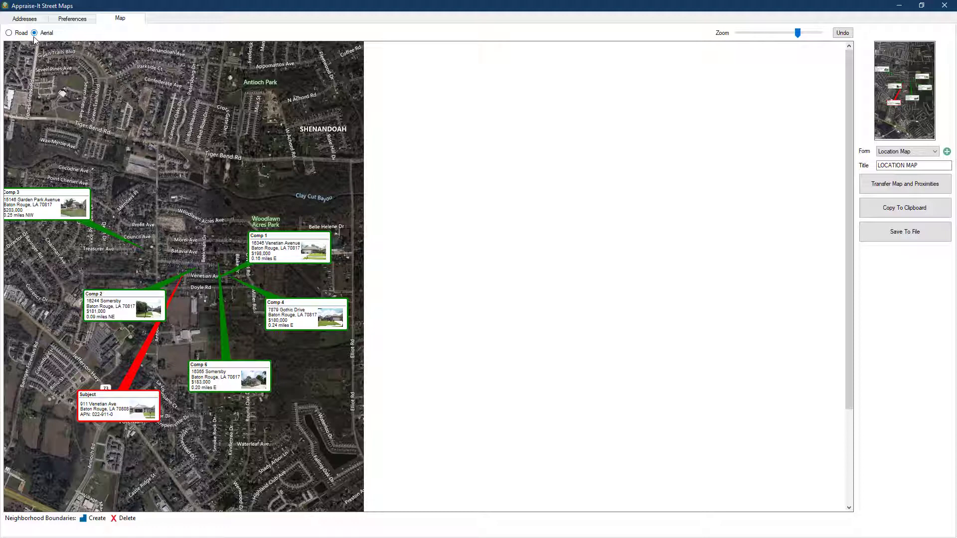
{"action": "left_click", "coordinate": [9, 34]}
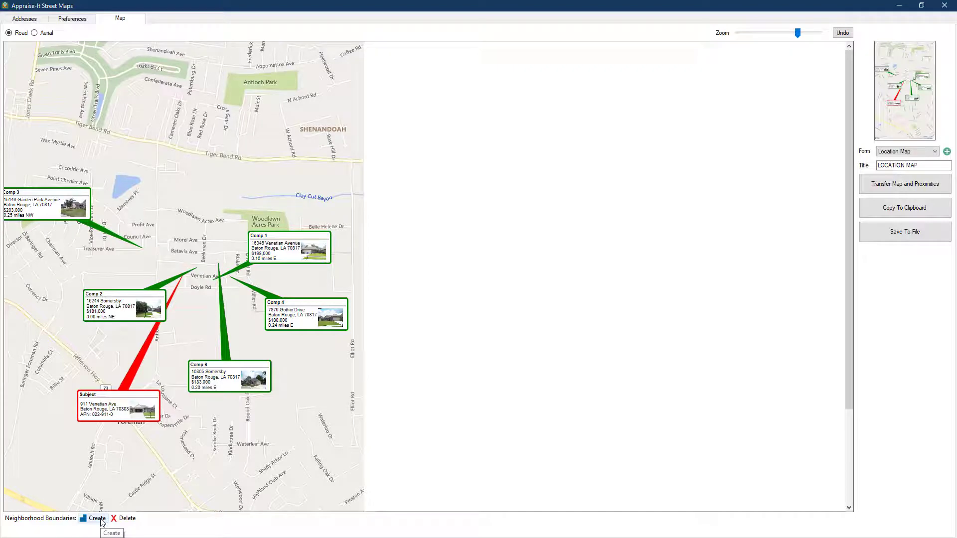
{"action": "left_click", "coordinate": [97, 518]}
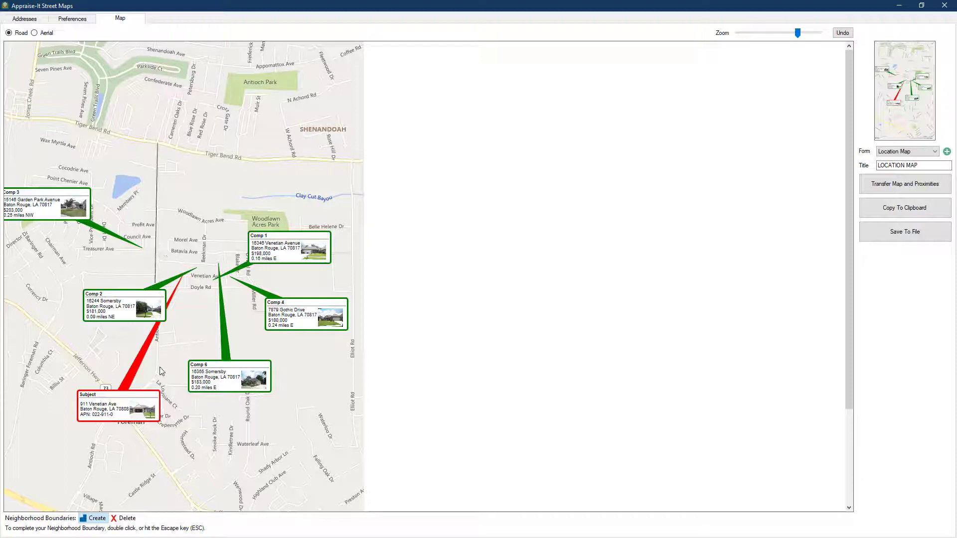
{"action": "double_click", "coordinate": [337, 471]}
{"action": "left_click_drag", "start_coordinate": [349, 172], "coordinate": [351, 165]}
{"action": "left_click_drag", "start_coordinate": [268, 158], "coordinate": [190, 156]}
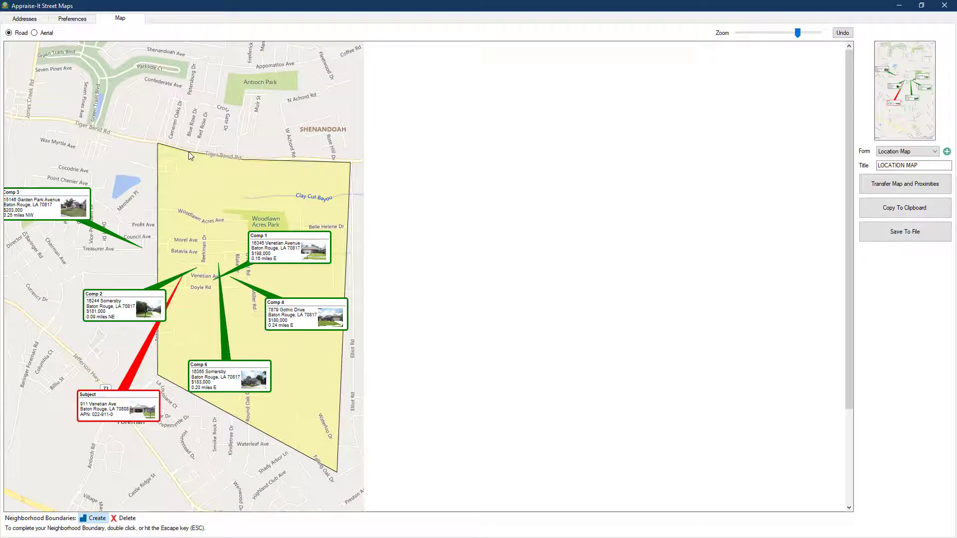
{"action": "key", "text": "Escape"}
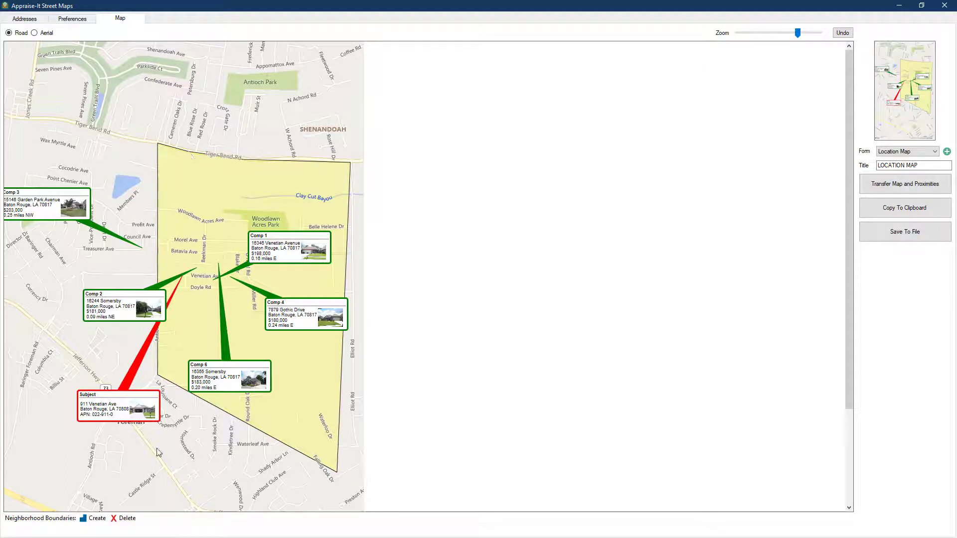
{"action": "left_click", "coordinate": [129, 518]}
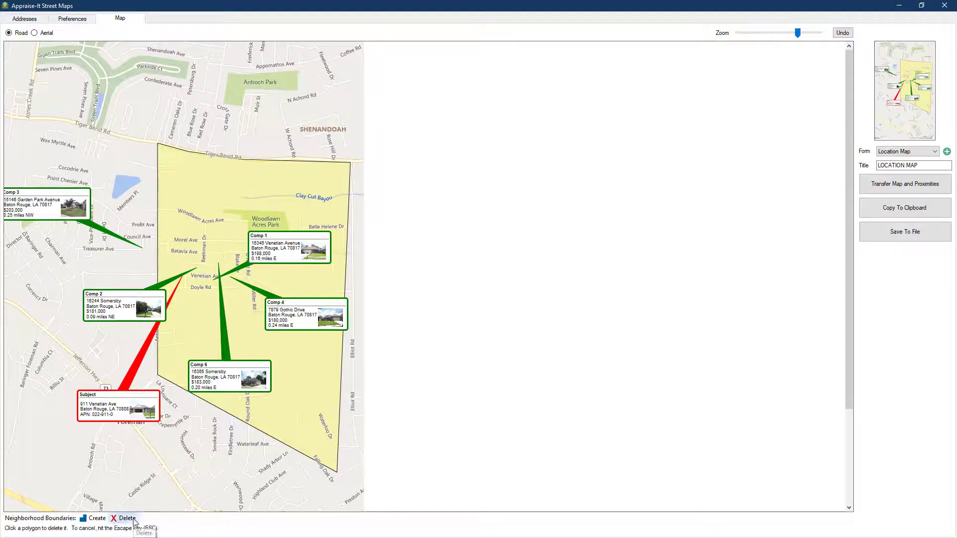
{"action": "left_click", "coordinate": [220, 205]}
{"action": "left_click", "coordinate": [465, 310]}
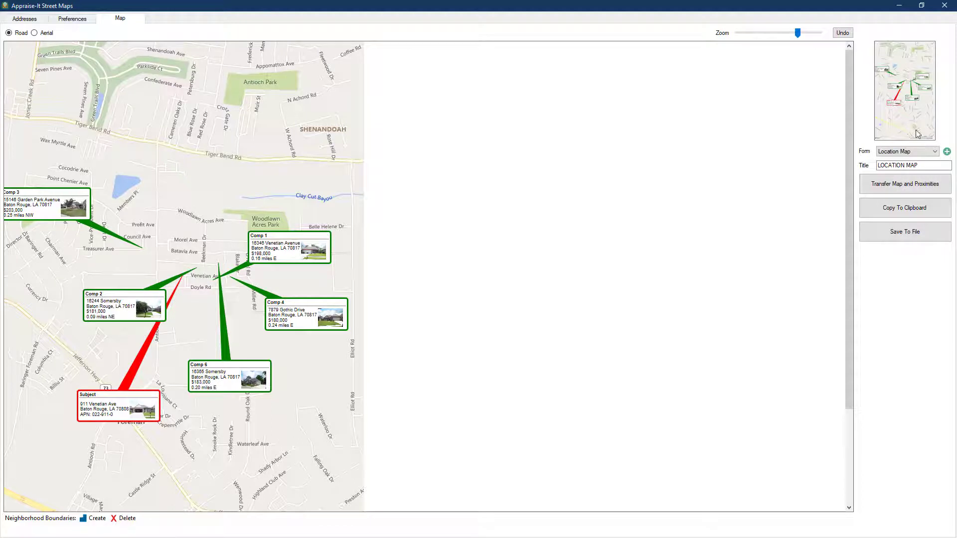
- Add a General Map 2 form, select its title text, and start saving the map as an image
{"action": "left_click", "coordinate": [934, 152]}
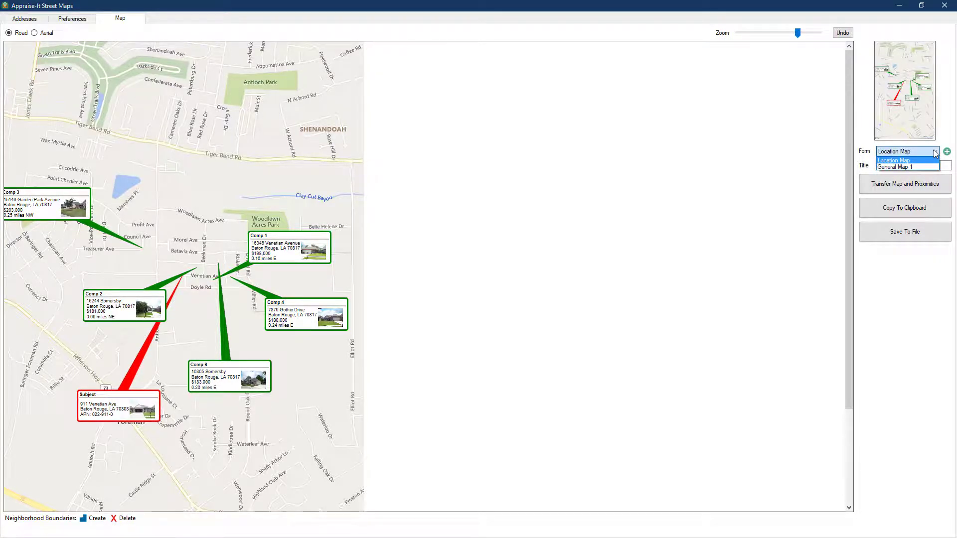
{"action": "left_click", "coordinate": [935, 154]}
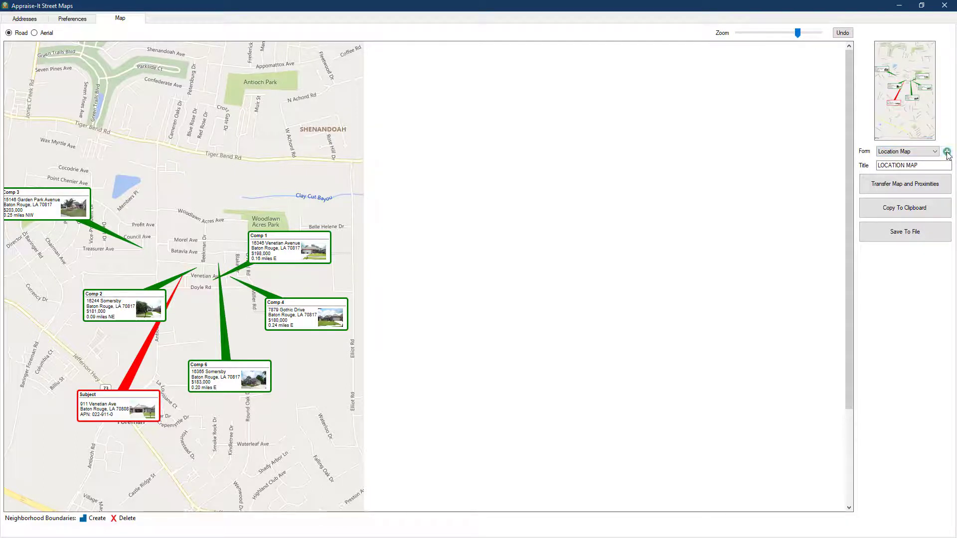
{"action": "left_click", "coordinate": [947, 152]}
{"action": "left_click", "coordinate": [934, 153]}
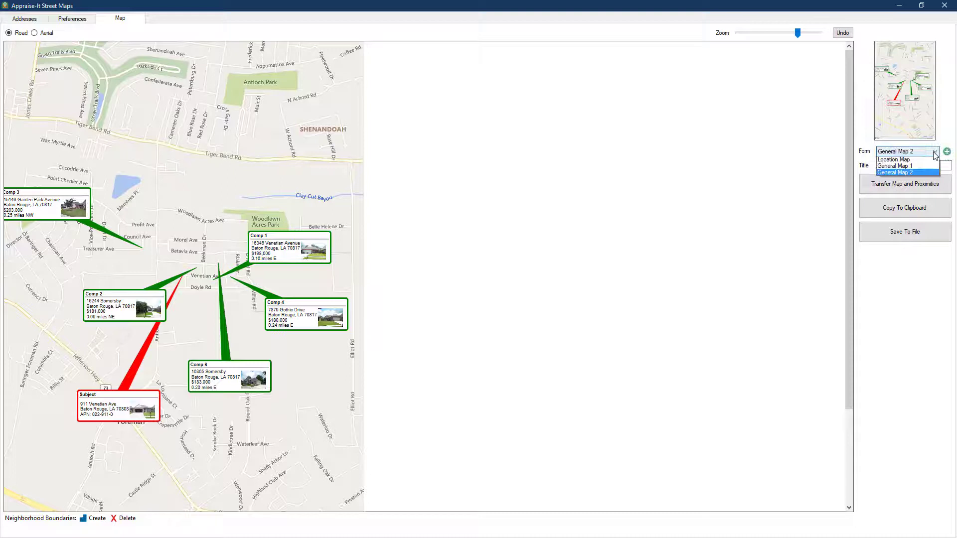
{"action": "left_click", "coordinate": [946, 144]}
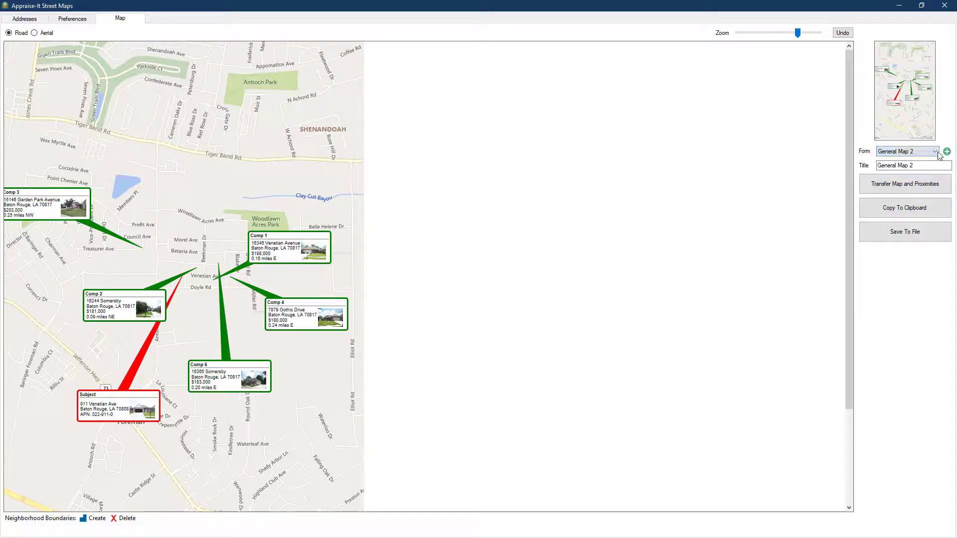
{"action": "left_click_drag", "start_coordinate": [914, 166], "coordinate": [885, 167]}
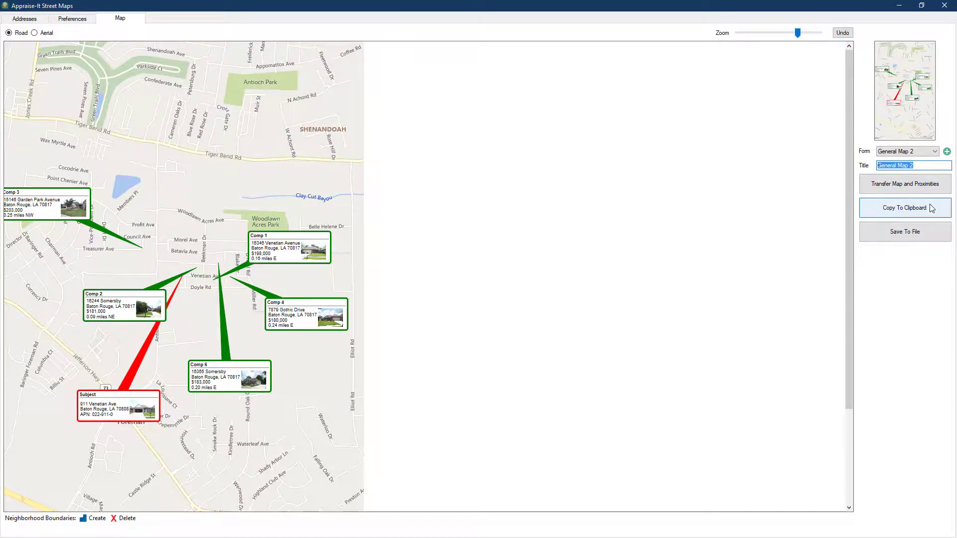
{"action": "left_click", "coordinate": [927, 237]}
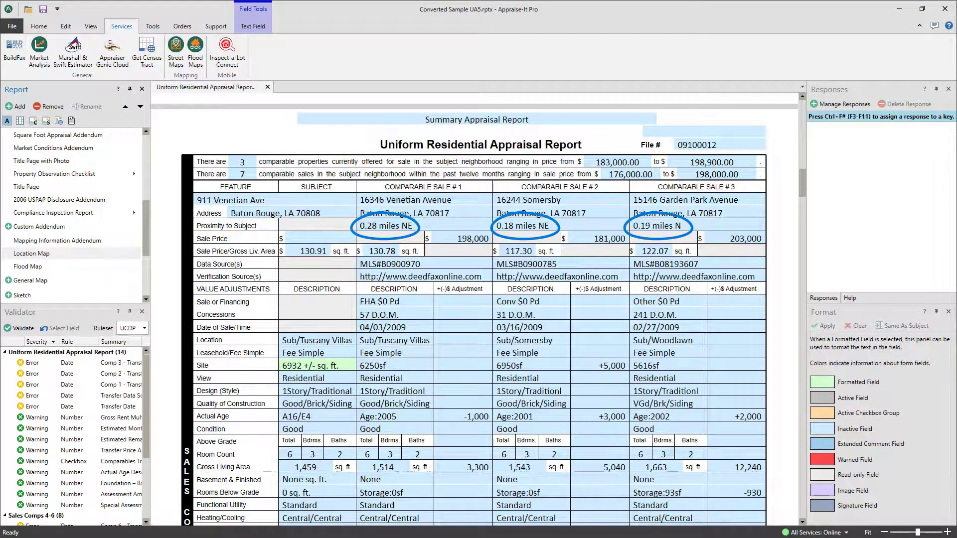
- Show the report's Location Map page and scroll down to the subject and comp balloons
{"action": "left_click", "coordinate": [57, 257]}
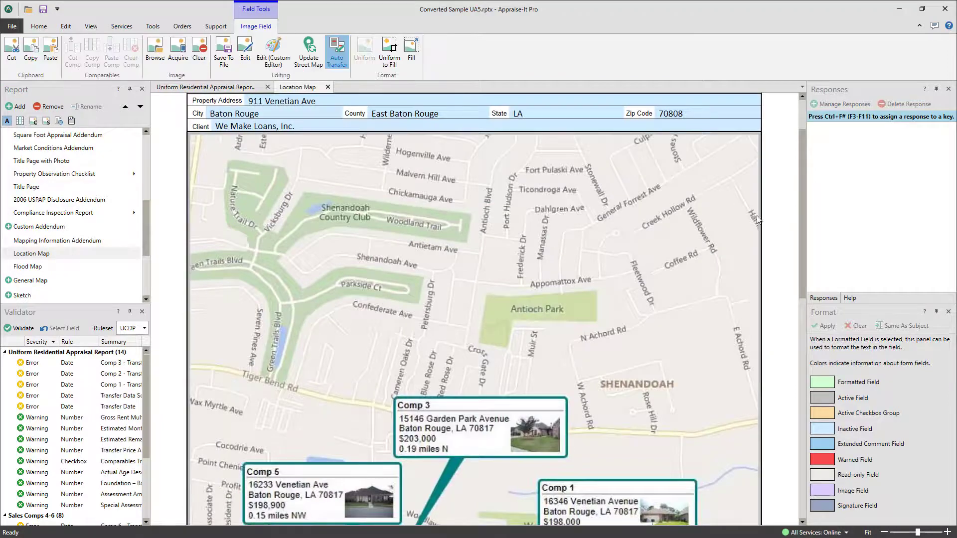
{"action": "scroll", "coordinate": [799, 218], "scroll_direction": "down", "scroll_amount": 6}
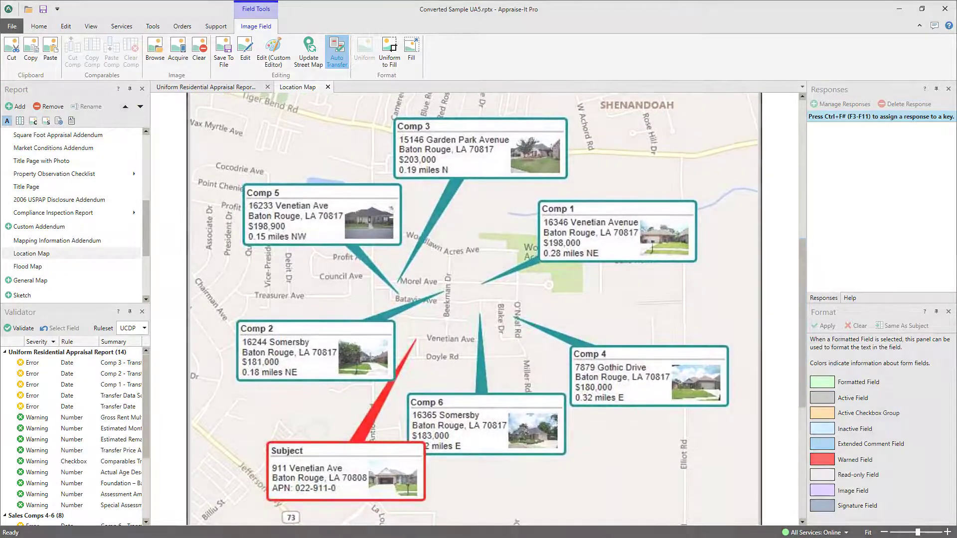